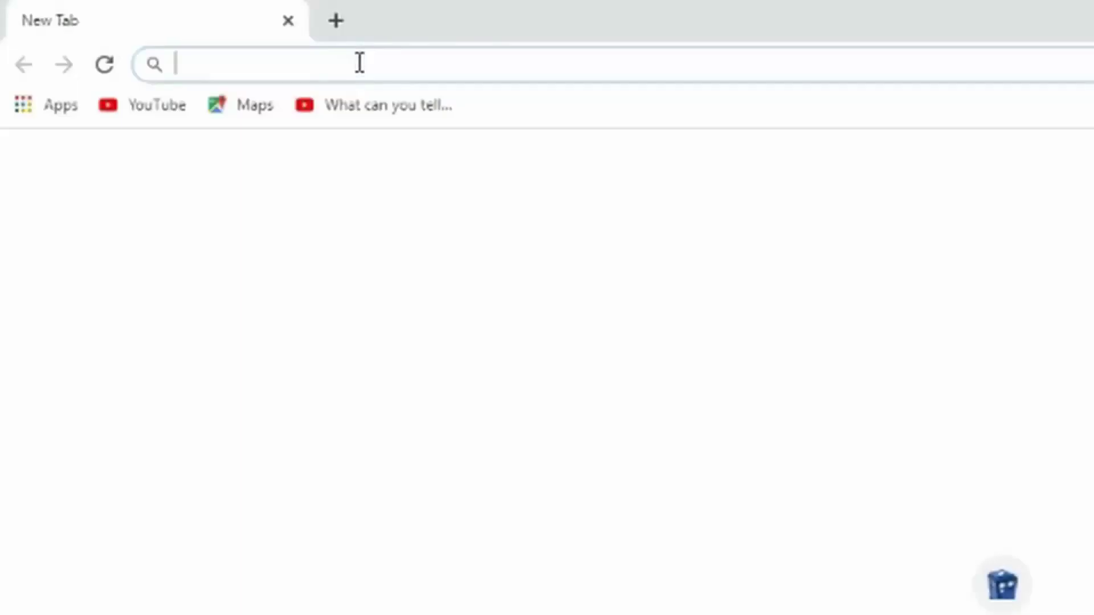
Step: Go to clubbid.com and open the Ring 2 lots of the Foothills, Alberta auction
text(clubbid.com)
key(Return)
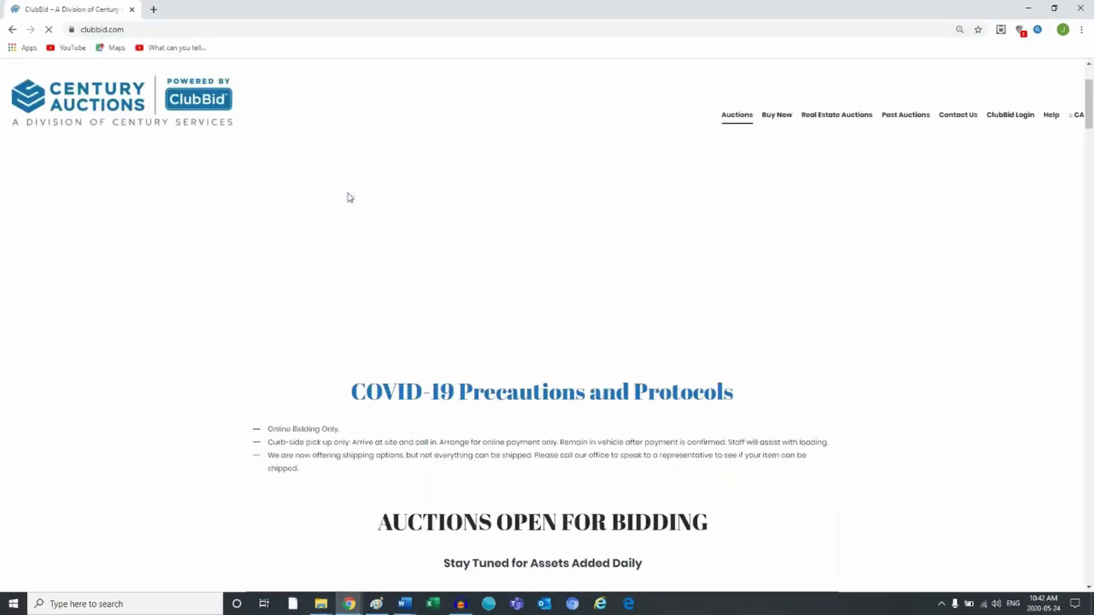
scroll(498, 157, down, 13)
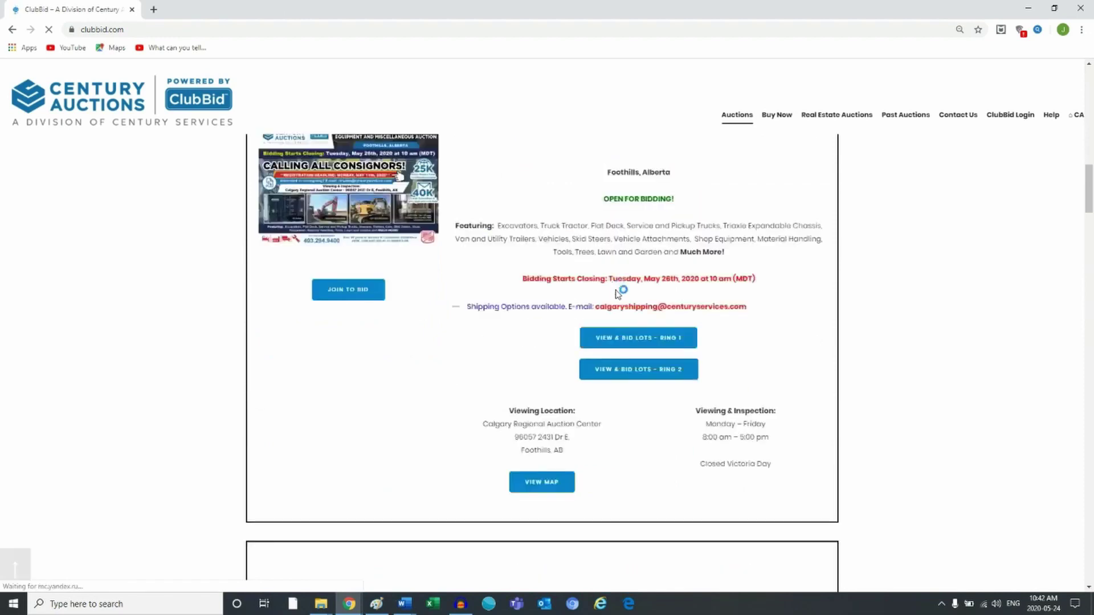
click(621, 381)
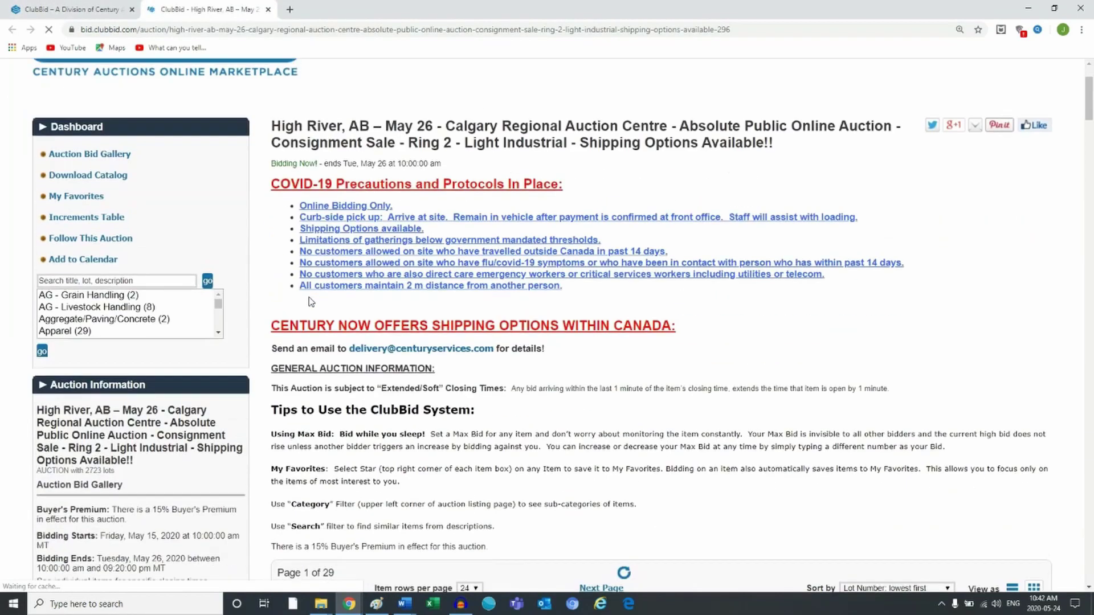
Step: Find the Lot #3200AA Sunglasses near the end of the auction list and open the lot in a new tab
scroll(617, 383, down, 5)
drag(1088, 97, 1086, 524)
right_click(694, 248)
click(749, 264)
click(411, 8)
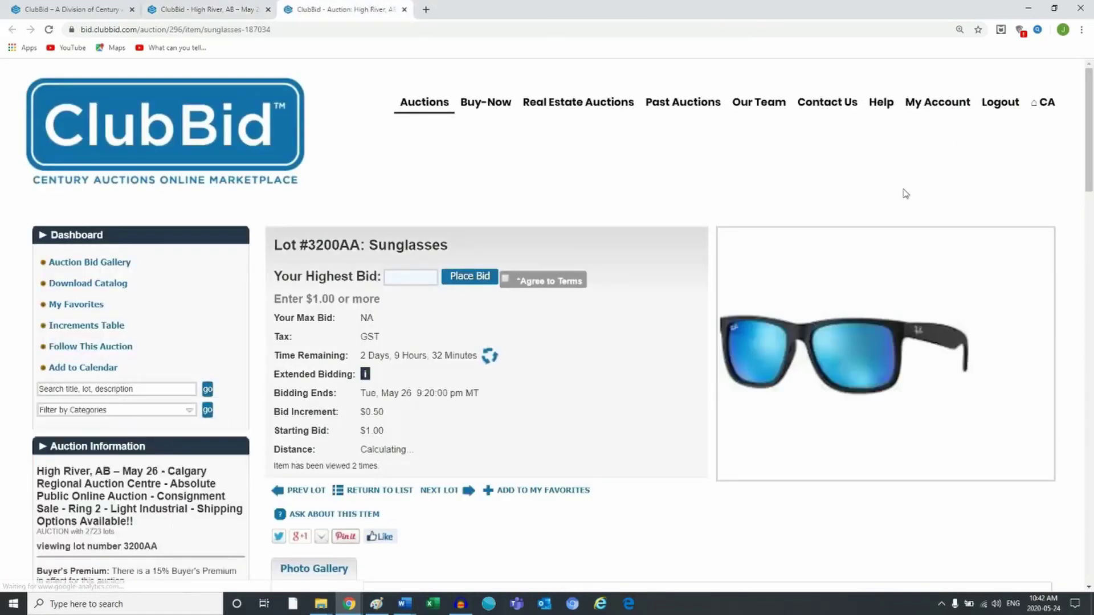
Step: Start a bid on the sunglasses, mark agreement to the terms and read through the auction terms
click(415, 163)
click(751, 362)
click(505, 166)
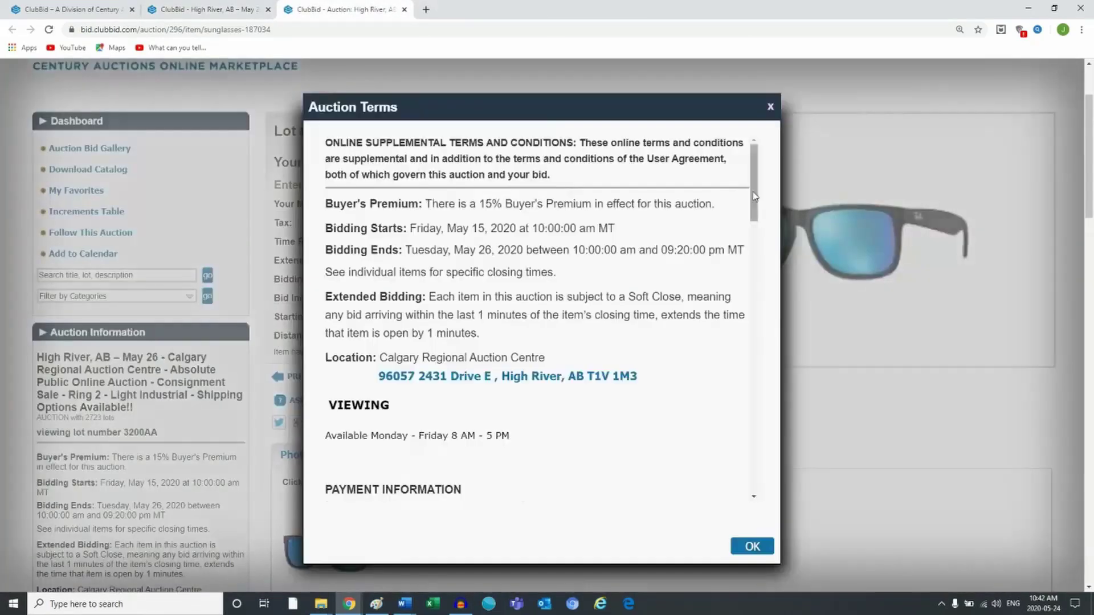
drag(755, 199, 755, 399)
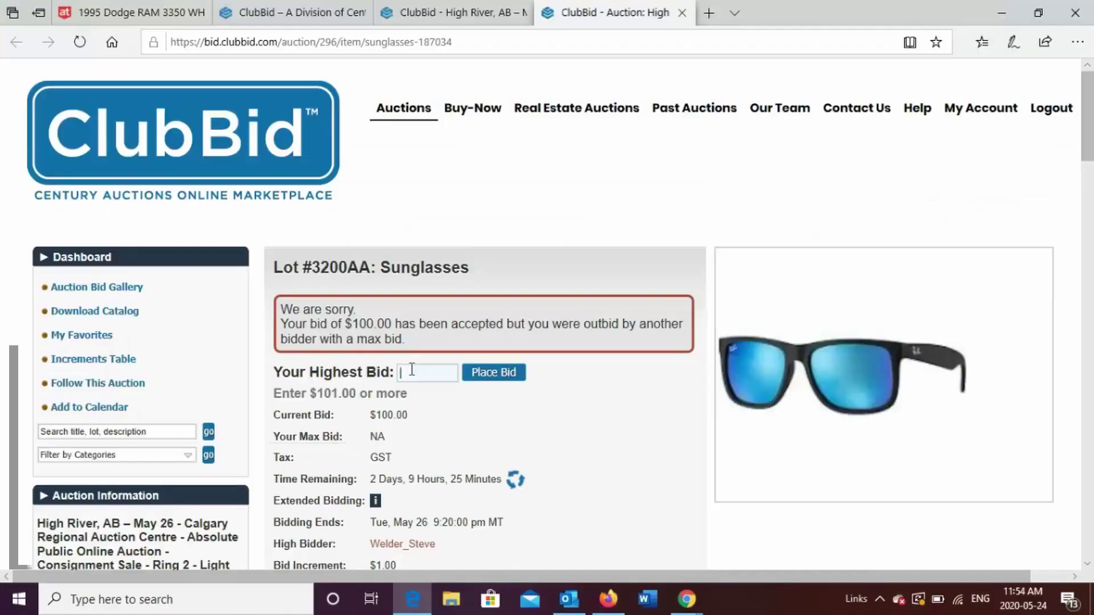
Step: Place and confirm a $101 bid on the Lot #3200AA sunglasses and review the lot's bidding details
text(01)
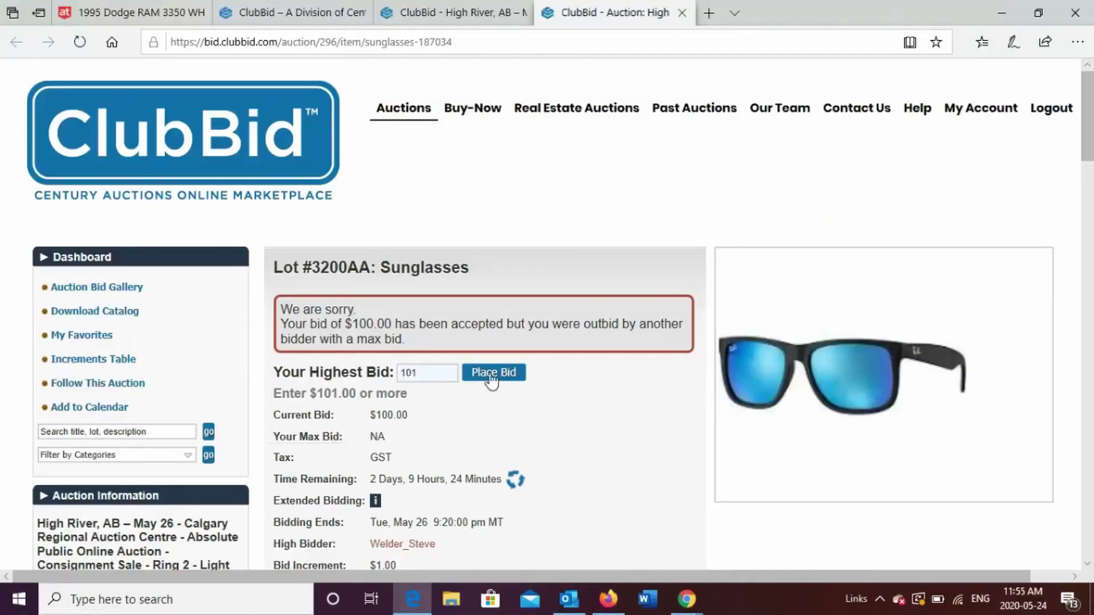
click(505, 372)
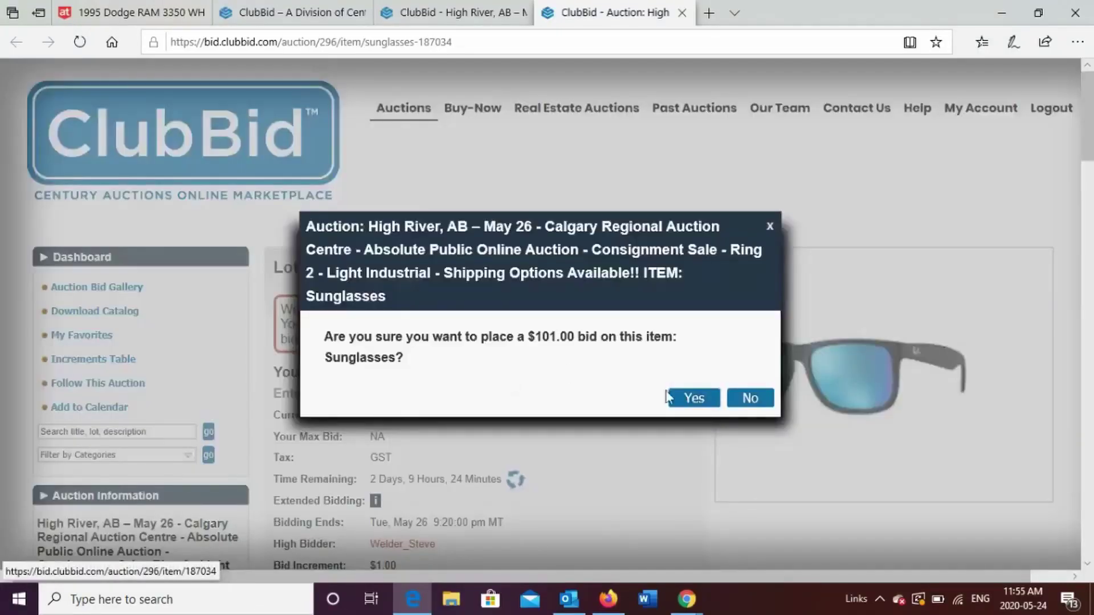
click(695, 399)
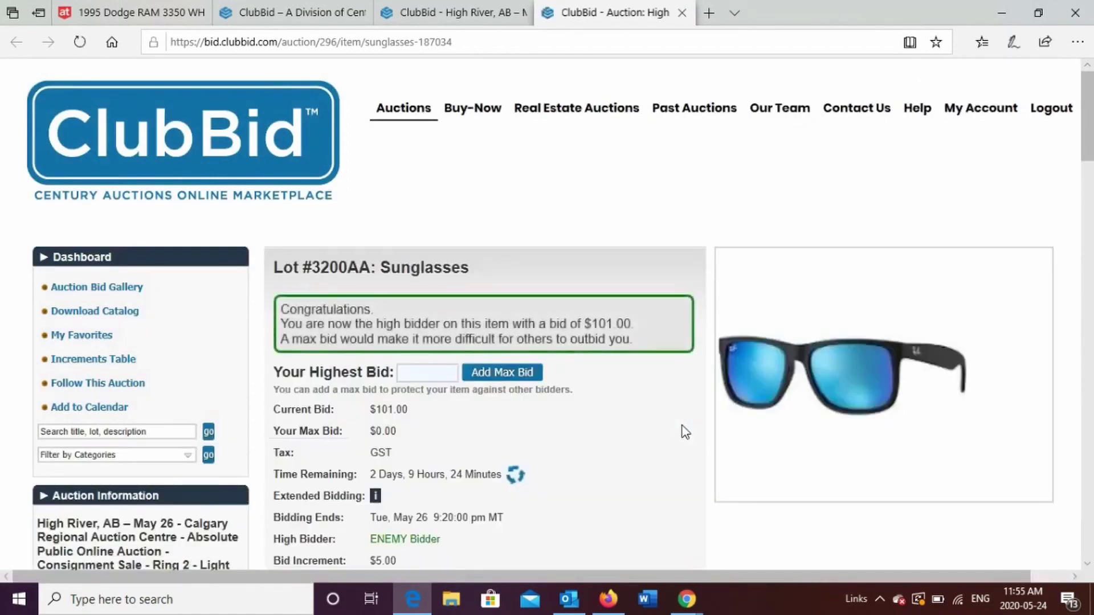
scroll(1085, 162, down, 3)
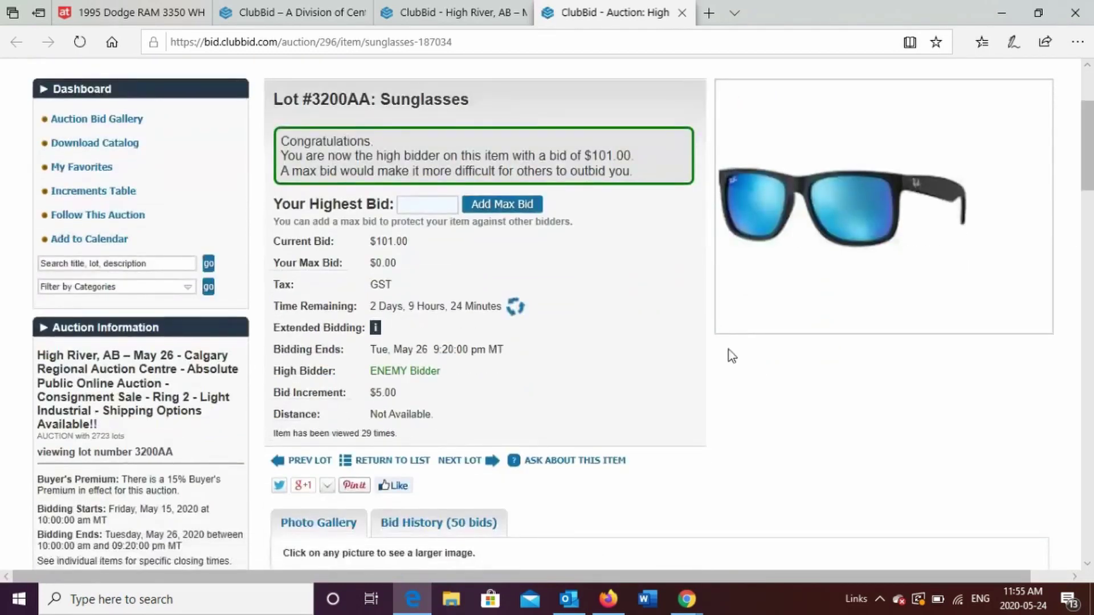
mouse_move(323, 395)
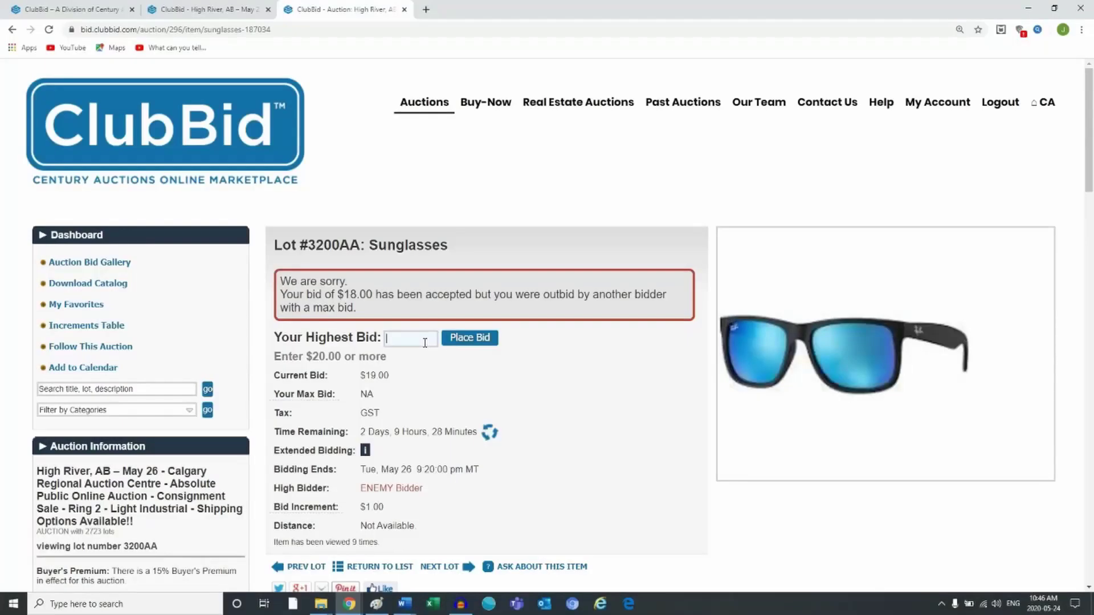
Step: Place and confirm successive bids of $20 and $22 on the Lot #3200AA sunglasses
click(493, 338)
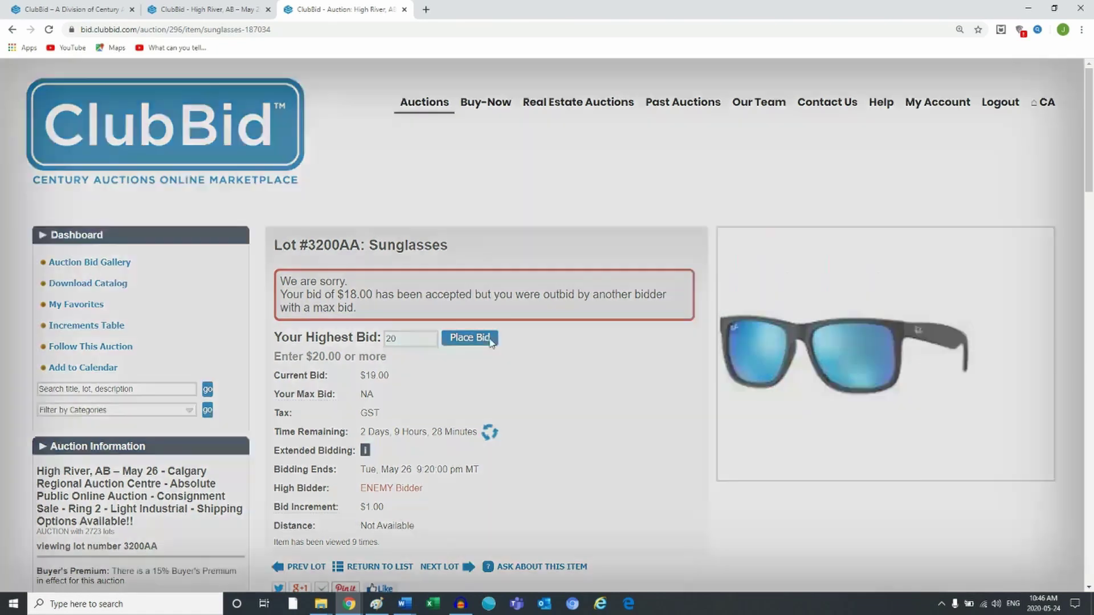
click(702, 345)
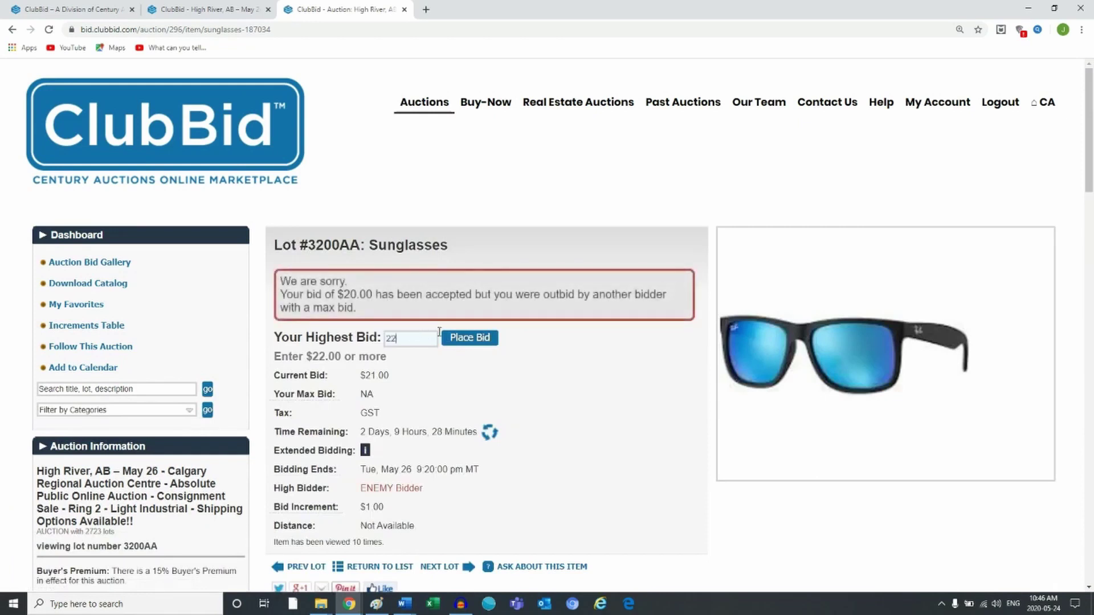
click(468, 339)
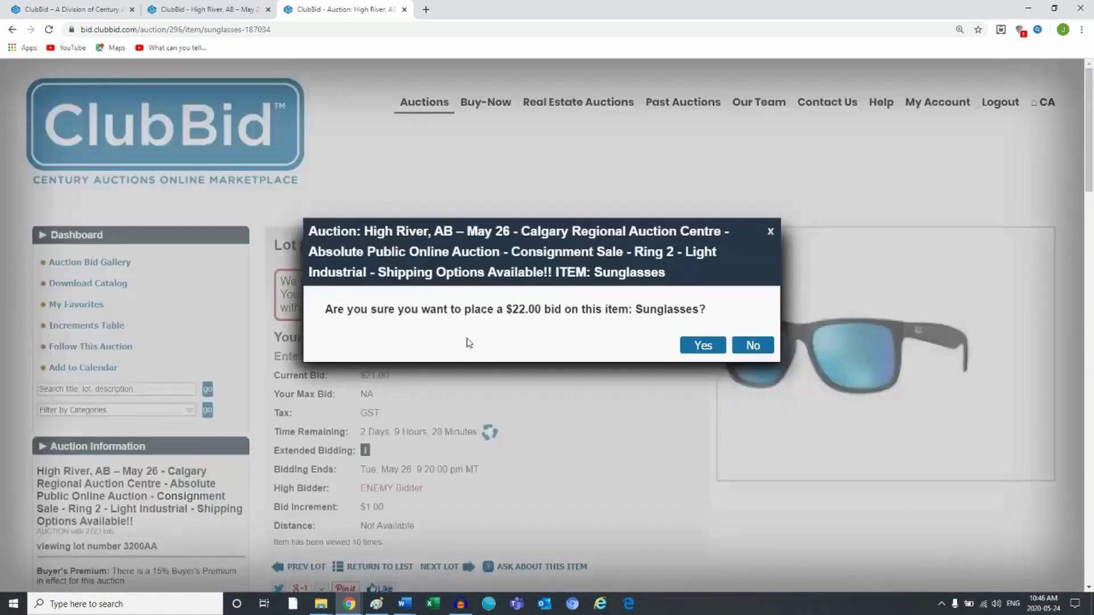
click(721, 349)
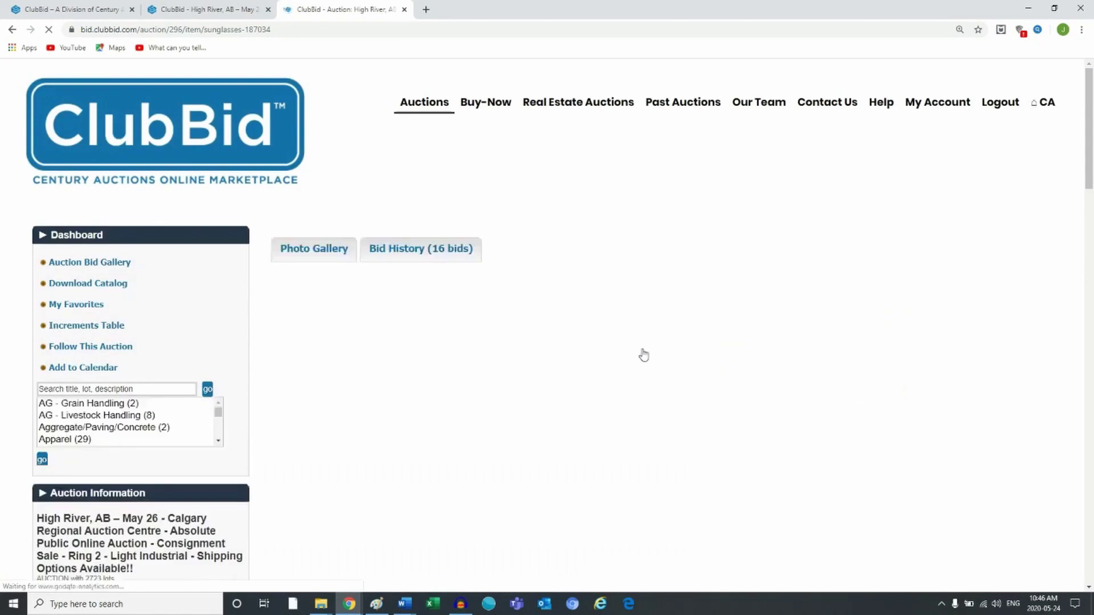
Step: Place and confirm a $24 bid on the Lot #3200AA sunglasses
scroll(513, 359, down, 3)
click(400, 173)
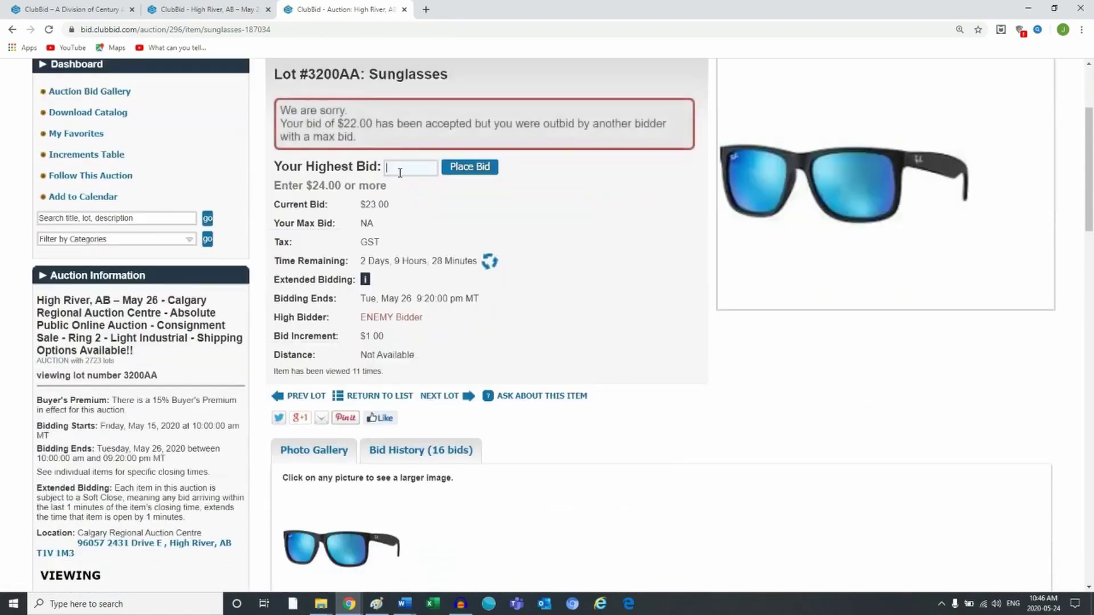
click(476, 167)
click(702, 346)
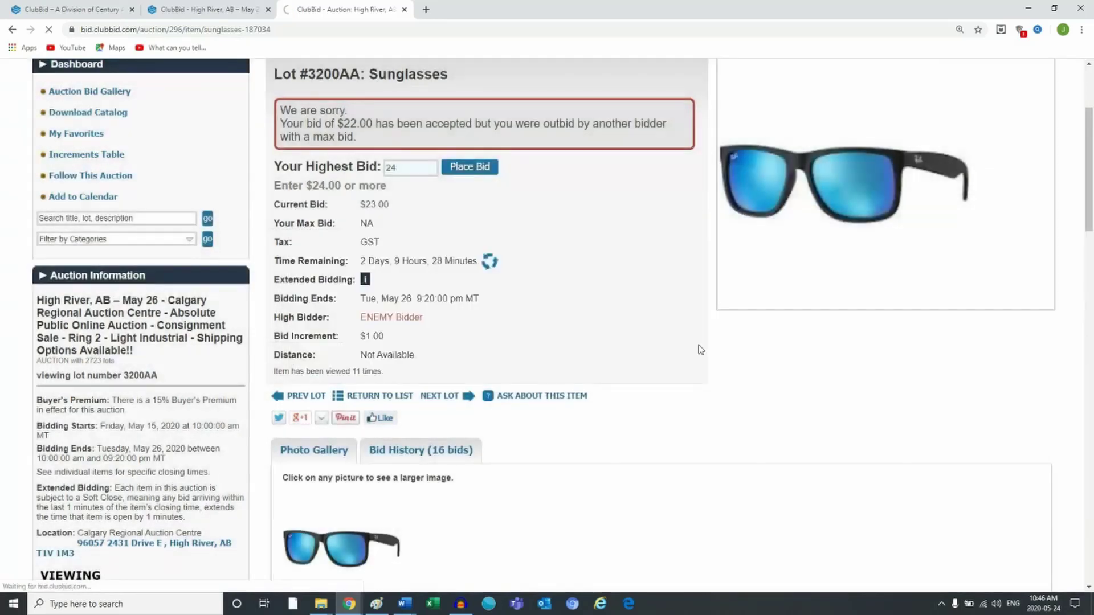
scroll(569, 203, down, 2)
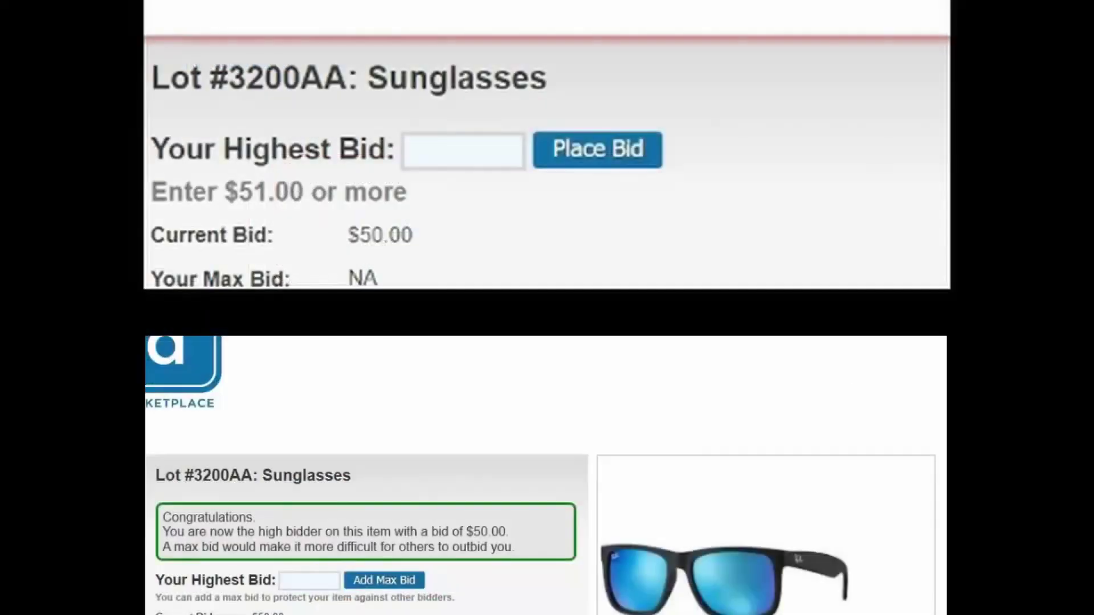
Step: Submit a $100 max bid on the sunglasses from the account that is not the current high bidder
scroll(663, 587, down, 3)
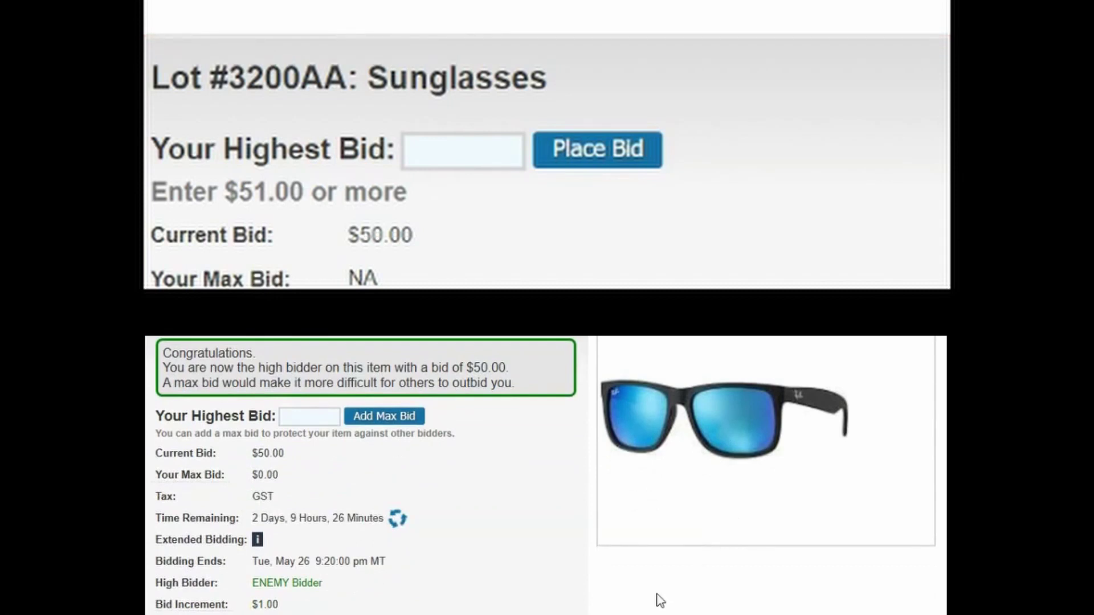
click(482, 150)
text(200)
key(BackSpace)
key(BackSpace)
key(BackSpace)
text(100)
click(617, 153)
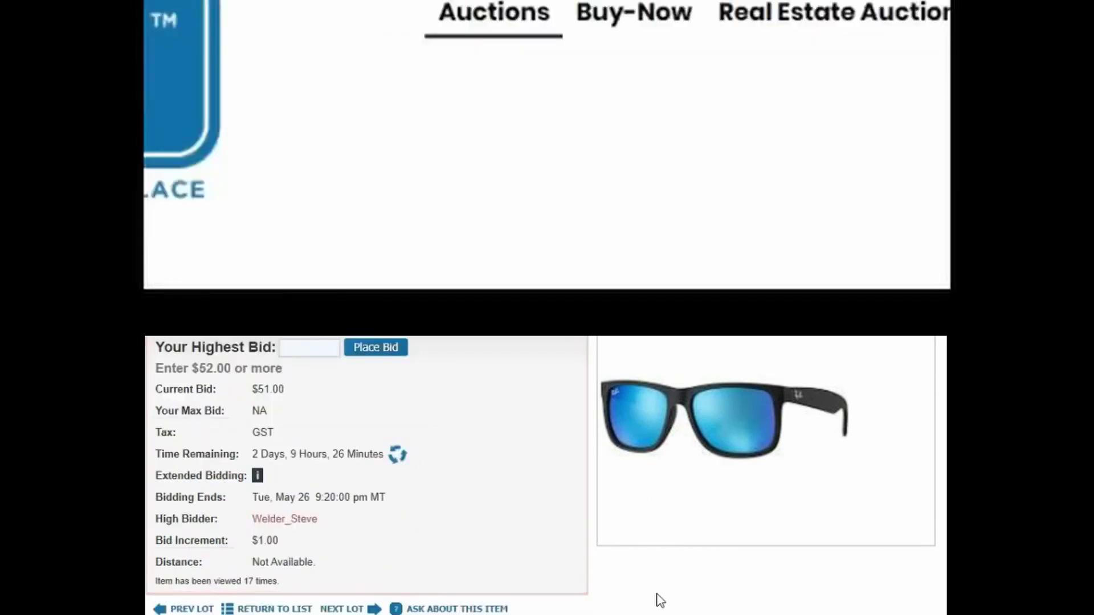
Step: Place and confirm successive bids of $52 and $54 on the sunglasses from the competing bidder's account
click(299, 344)
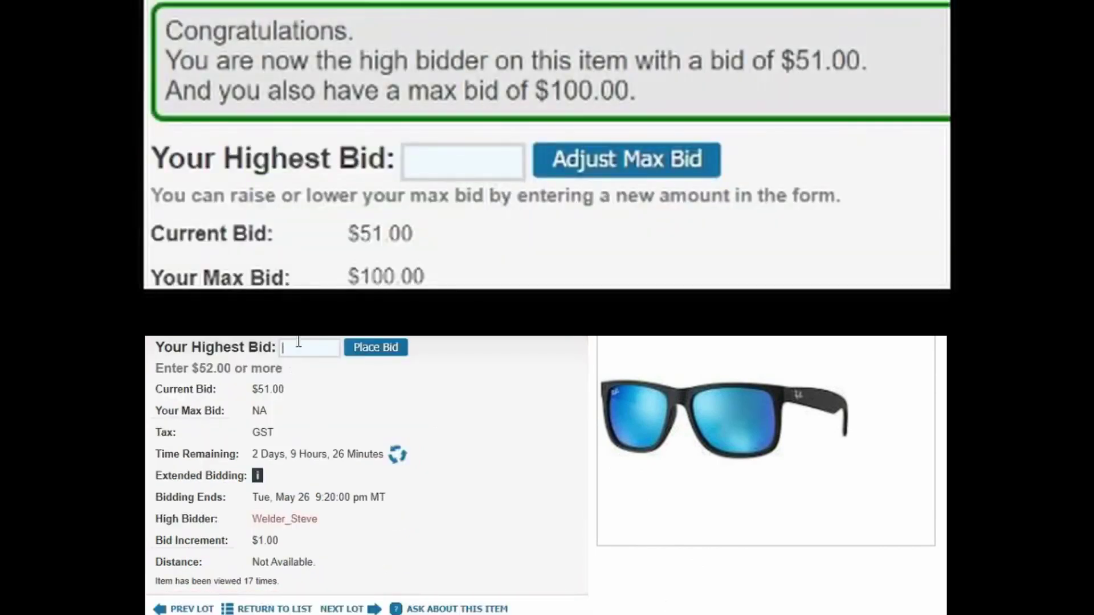
key(Return)
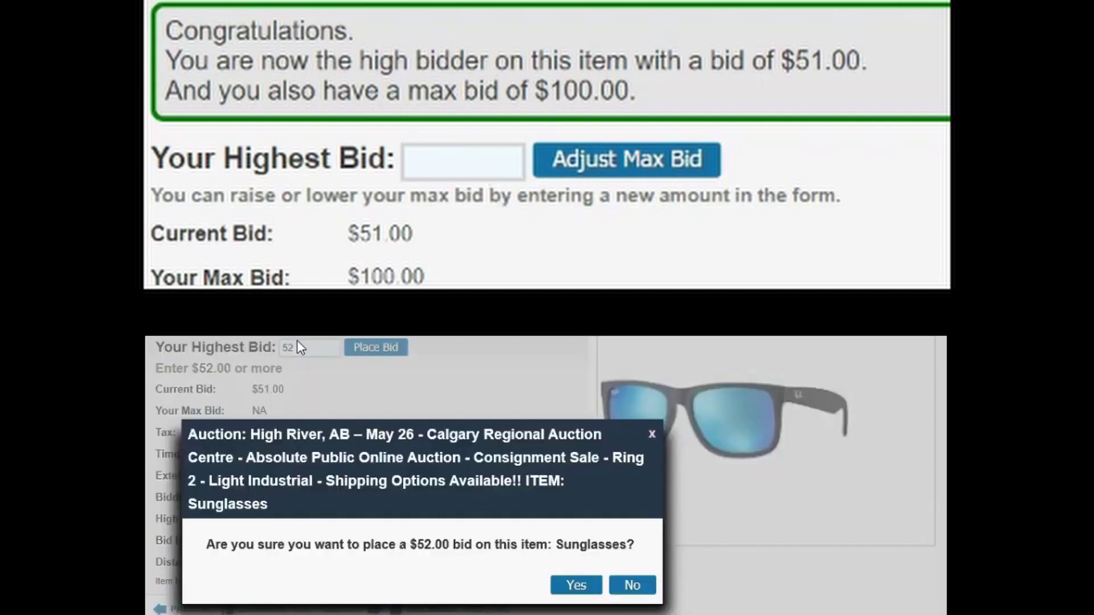
click(585, 591)
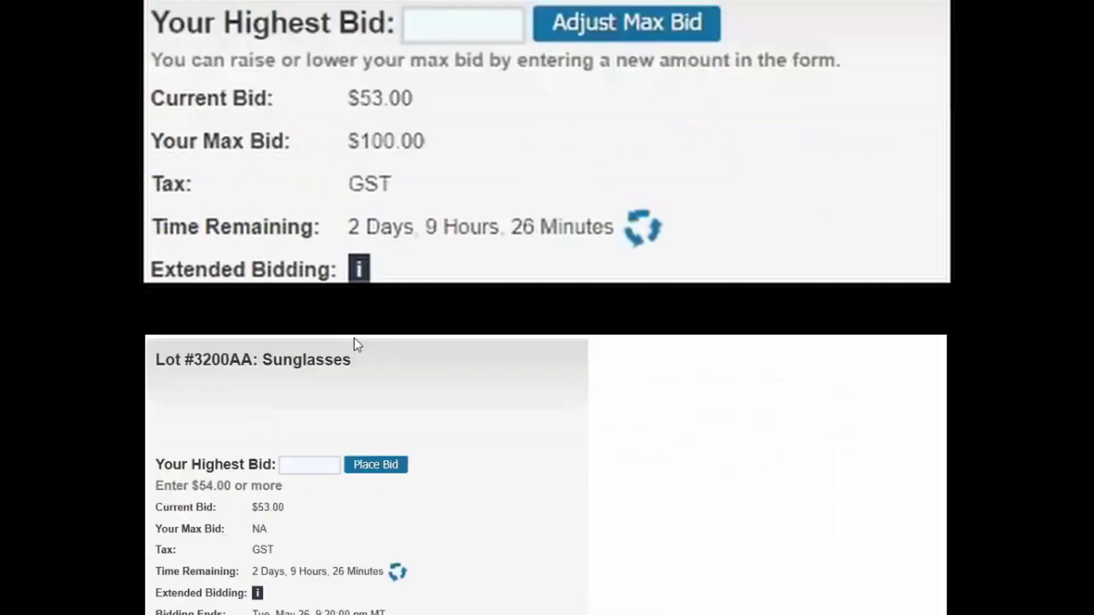
scroll(546, 475, down, 2)
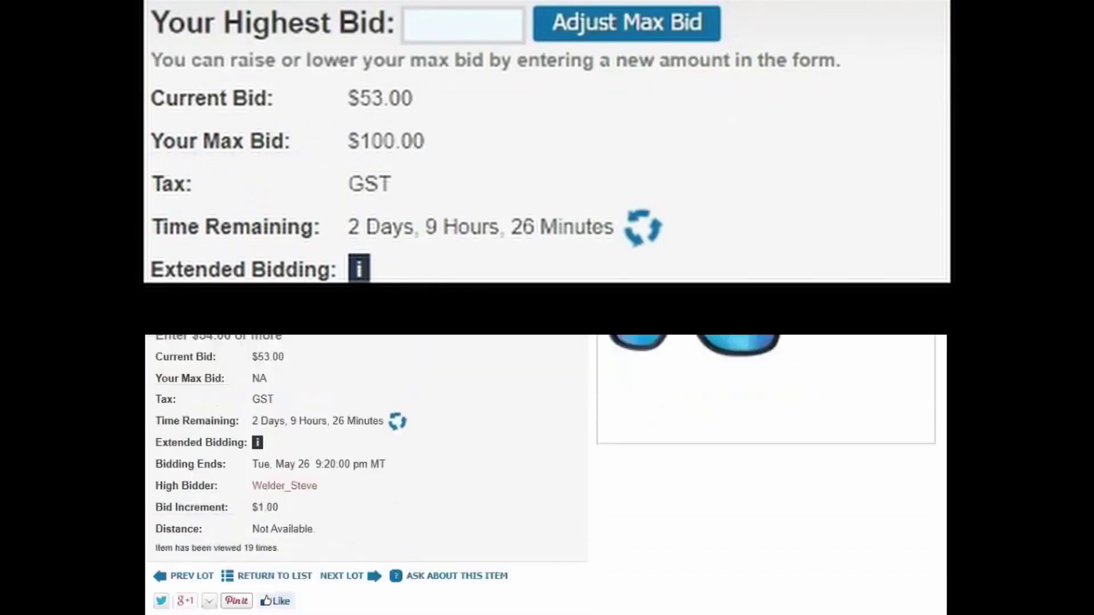
key(Return)
click(569, 472)
Step: Raise the competing bidder's offer on the sunglasses with confirmed bids of $56 and $58
click(315, 460)
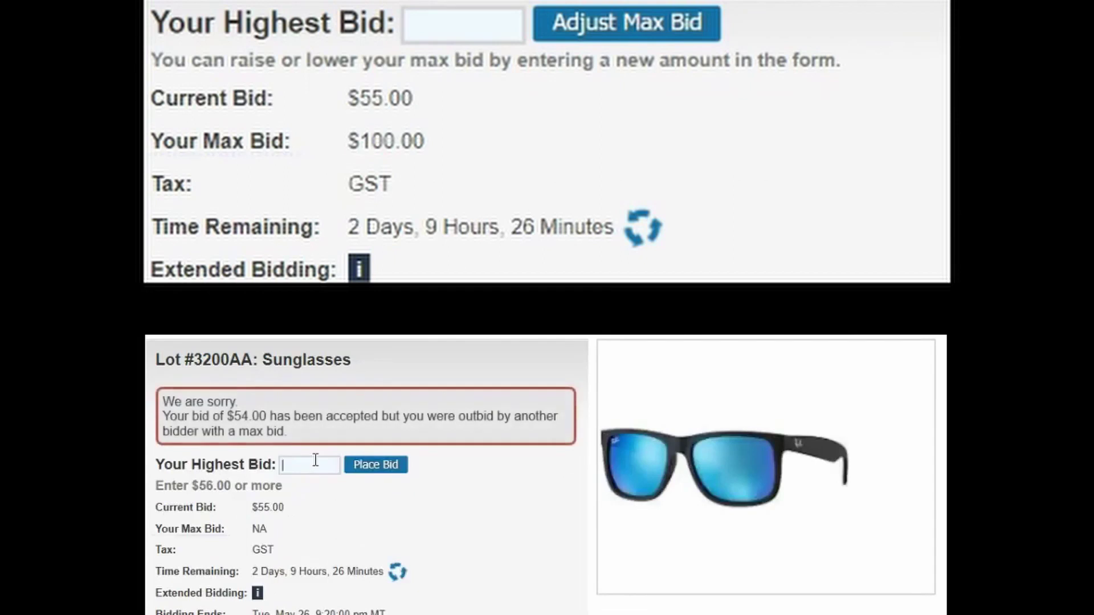
click(389, 469)
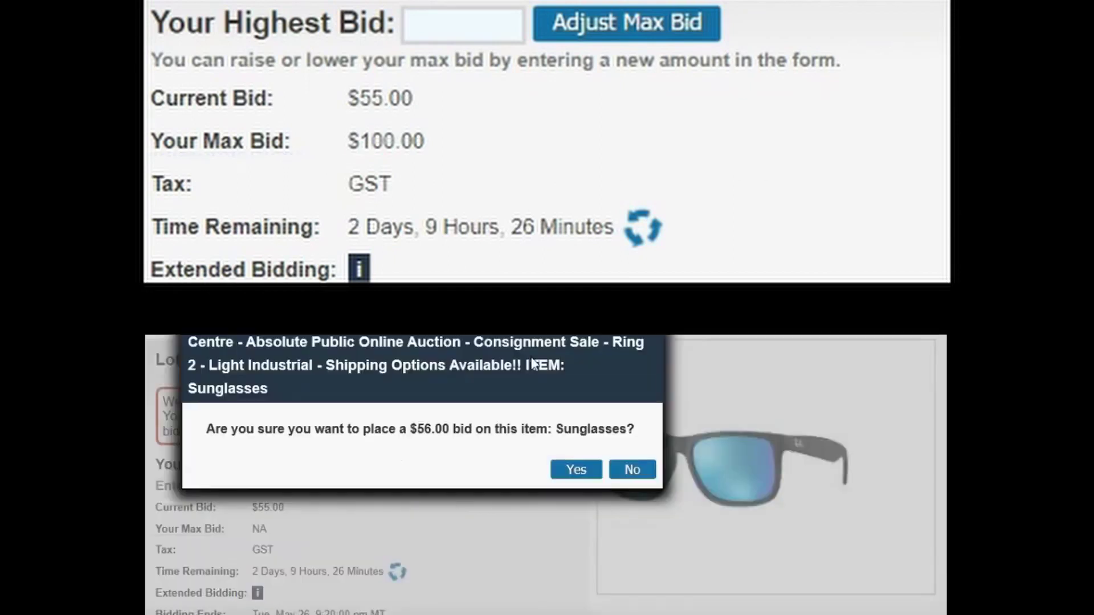
click(578, 471)
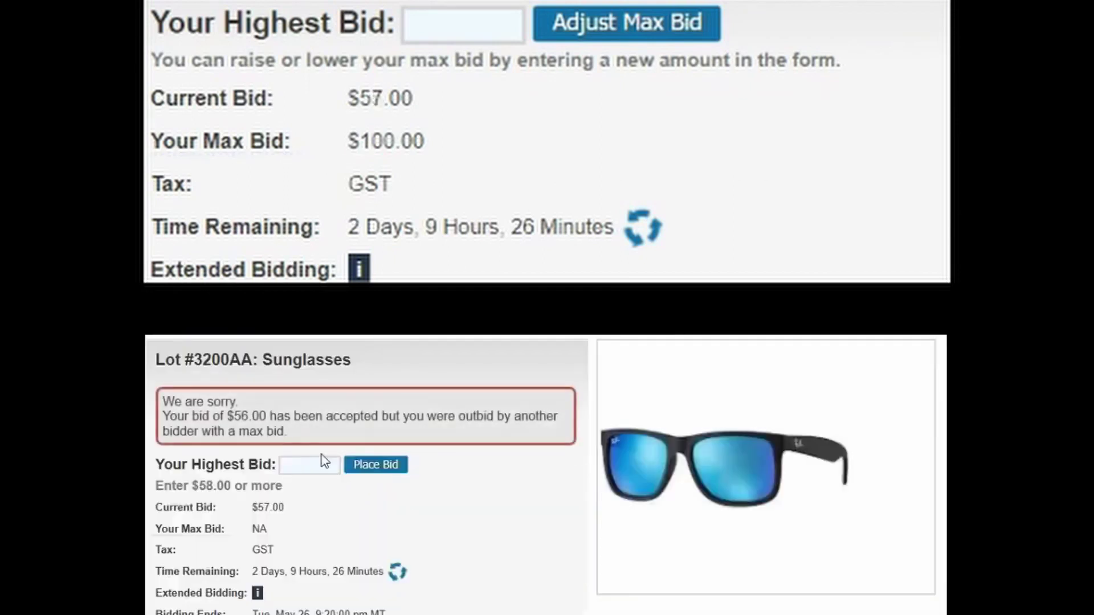
click(394, 466)
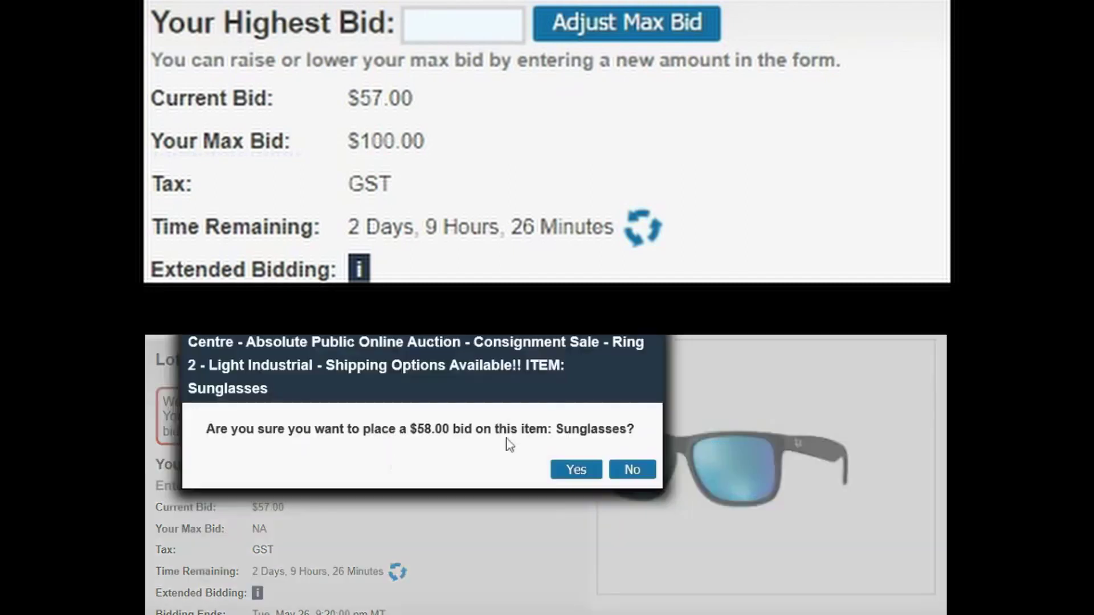
click(564, 471)
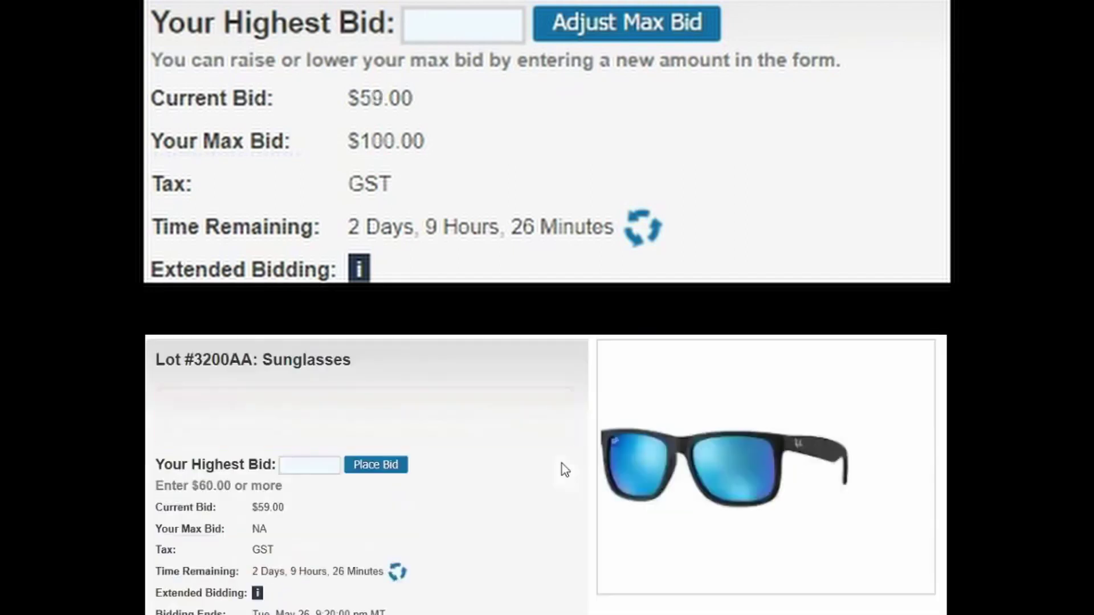
Step: Place and confirm a $100 bid on the sunglasses from the competing bidder's account
scroll(546, 475, down, 5)
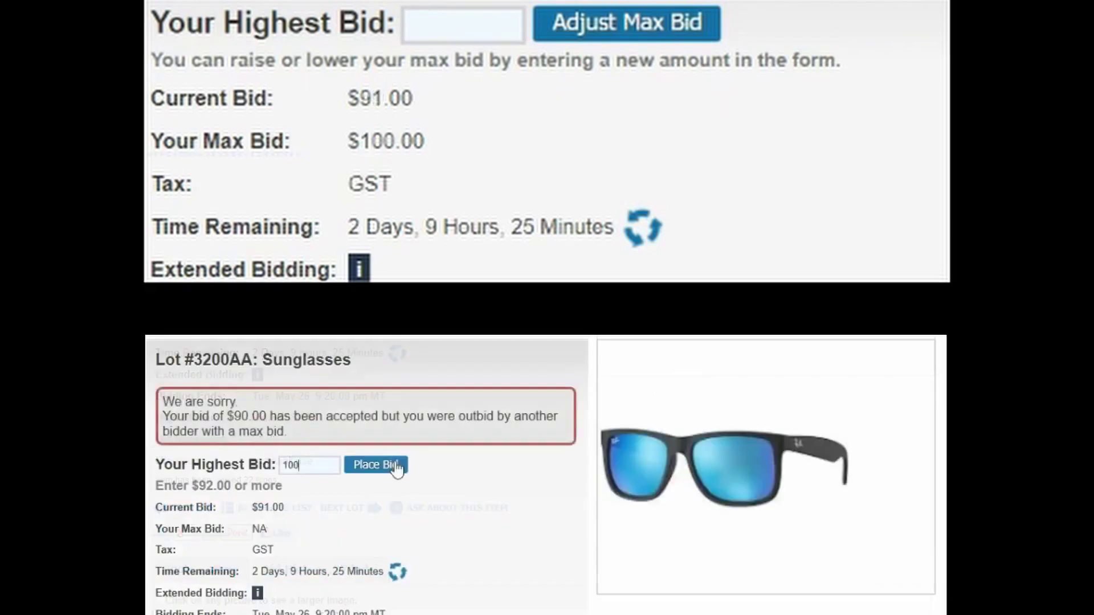
click(396, 462)
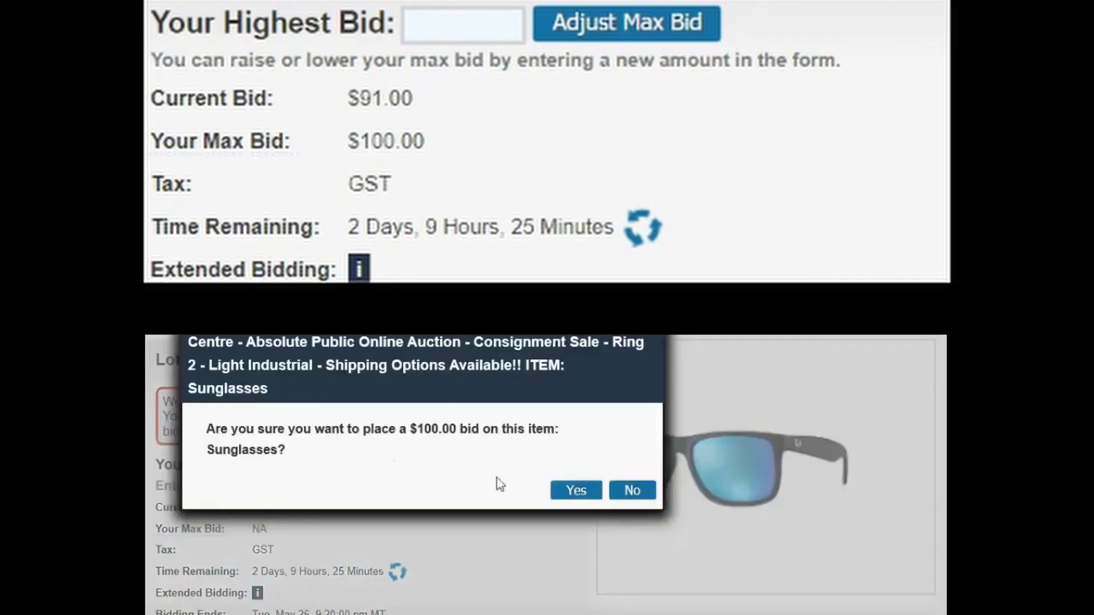
click(568, 492)
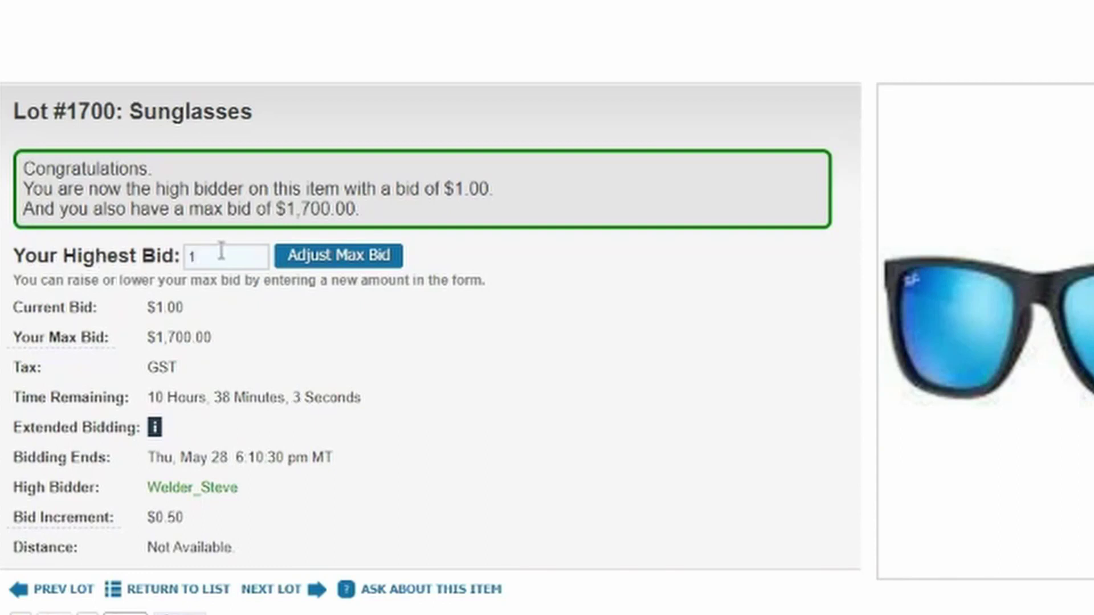
Step: Submit an adjusted max bid for the Lot #1700 sunglasses
click(389, 257)
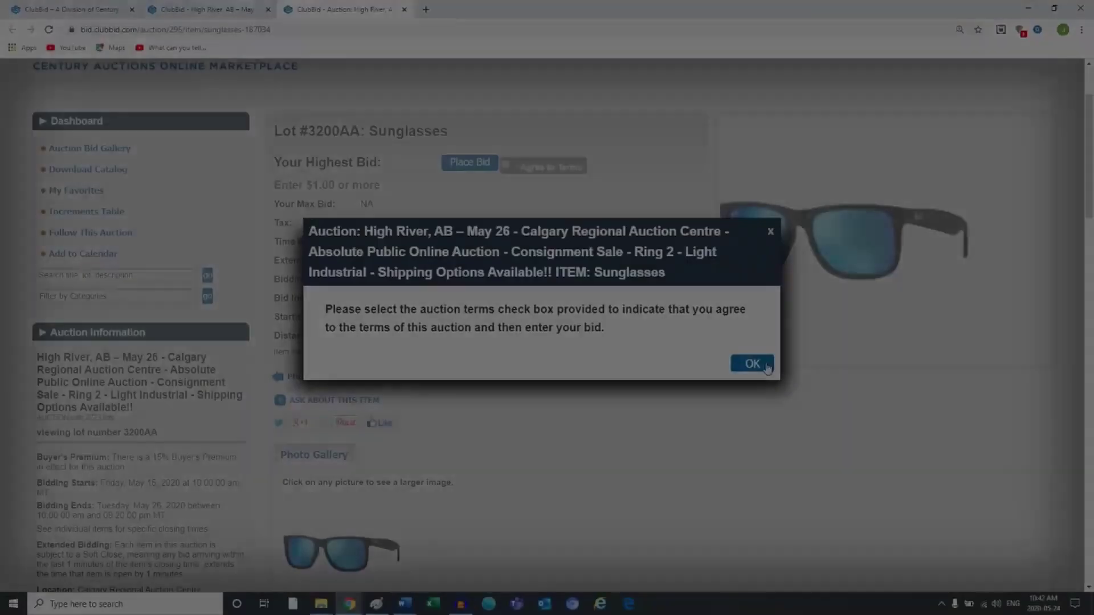
Step: Dismiss the terms reminder on Lot #3200AA, mark agreement to the terms and read the auction terms to the end
click(753, 364)
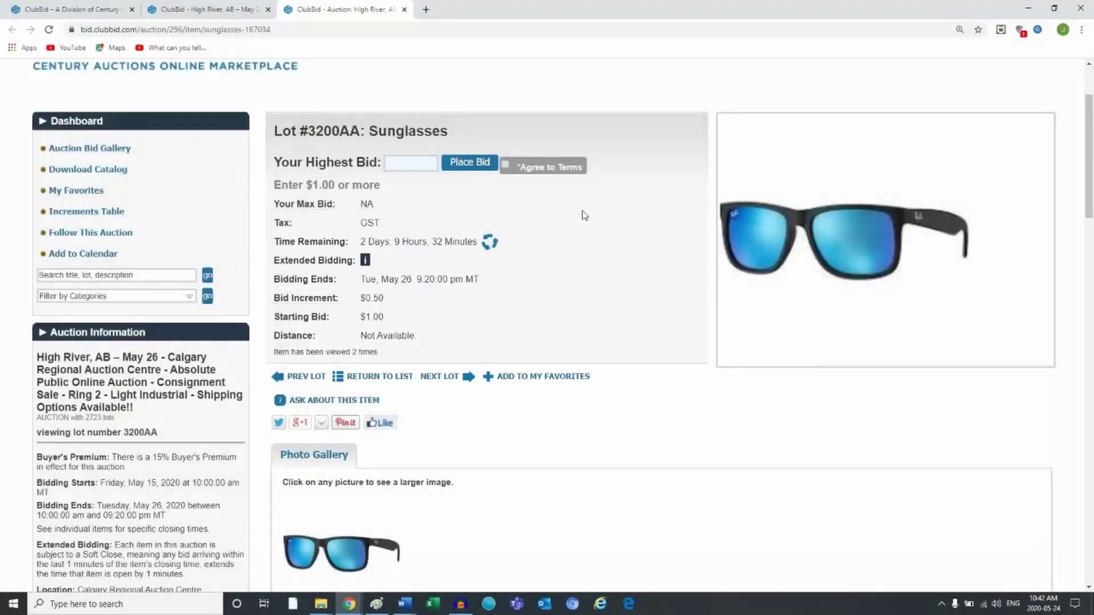
click(505, 167)
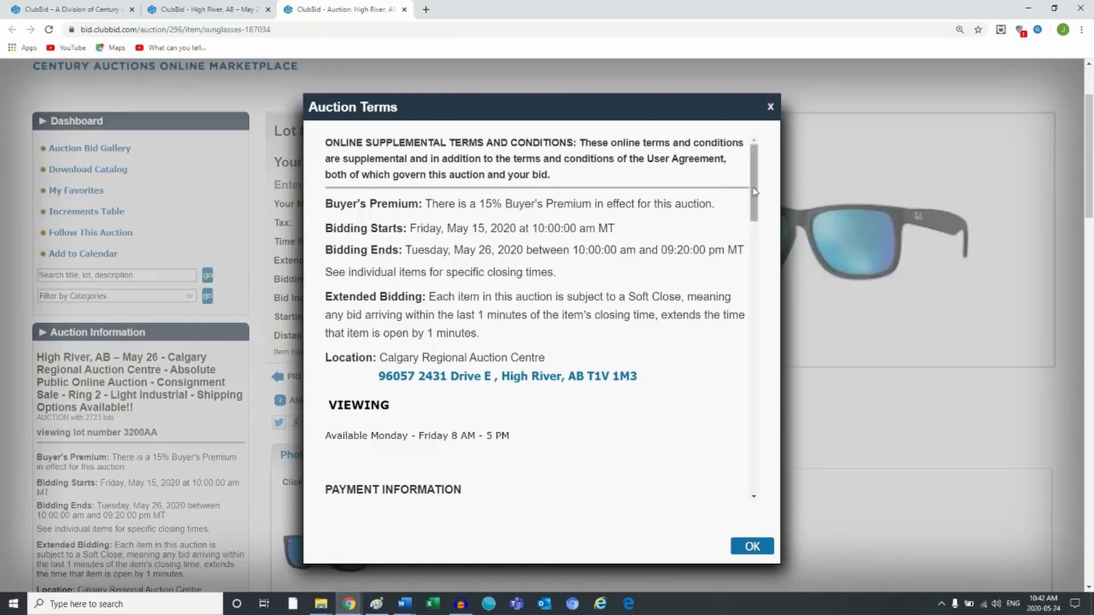
drag(755, 192, 754, 224)
drag(754, 242, 750, 475)
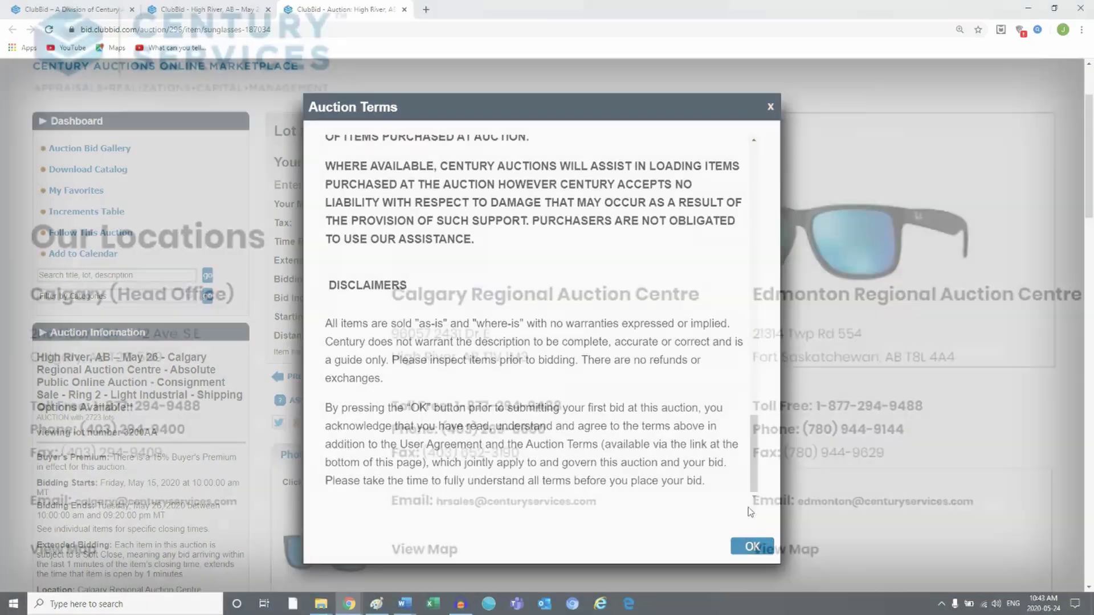